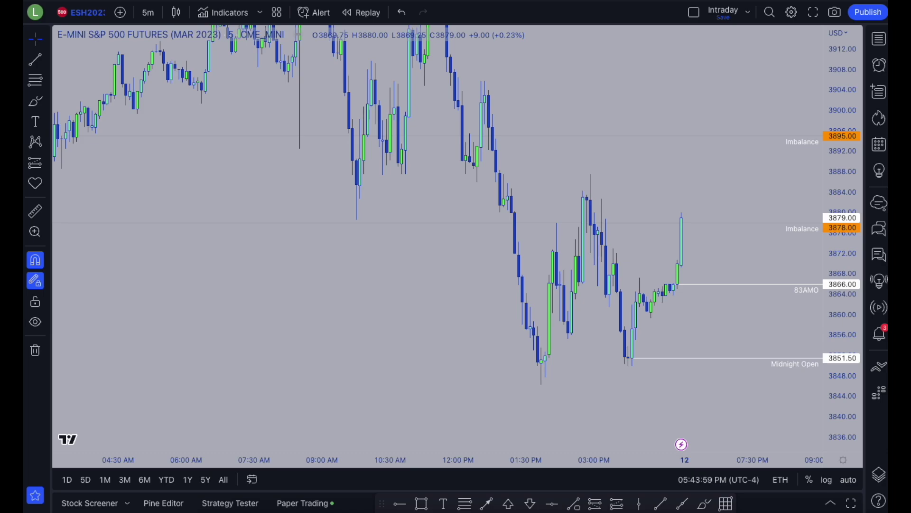
Remove all drawings from the E-mini chart and switch the interval from 5 minutes to 1 week.
right_click(291, 289)
left_click(338, 454)
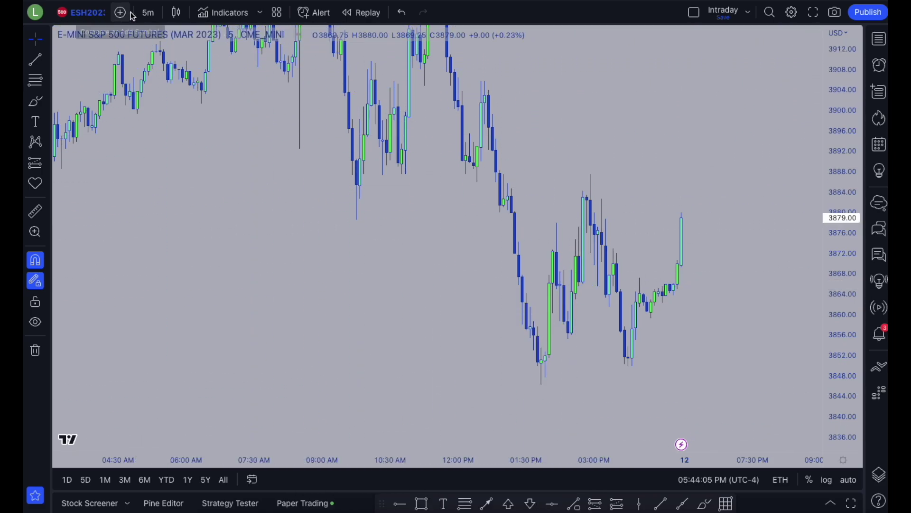
left_click(148, 11)
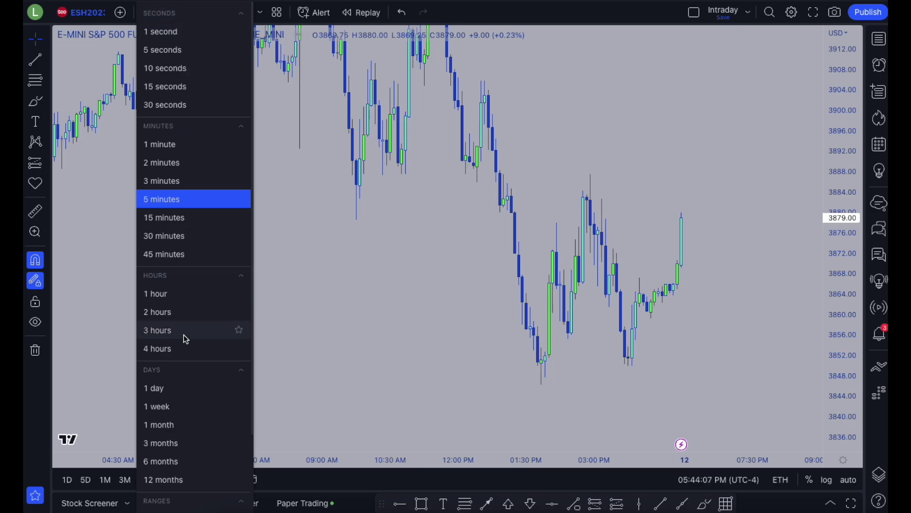
left_click(191, 403)
Reset the chart view and add a horizontal ray at 3788.50 styled with the SSL template.
right_click(742, 158)
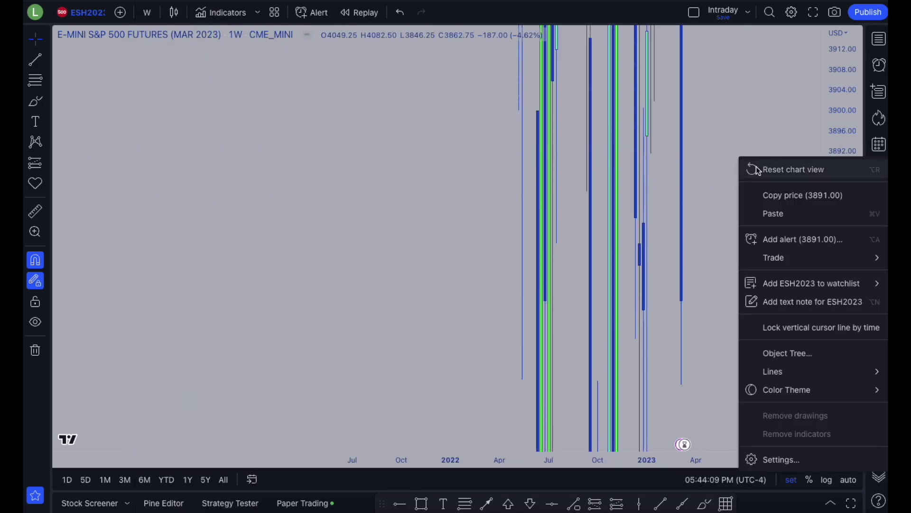
left_click(757, 168)
scroll(750, 171, "up", 5)
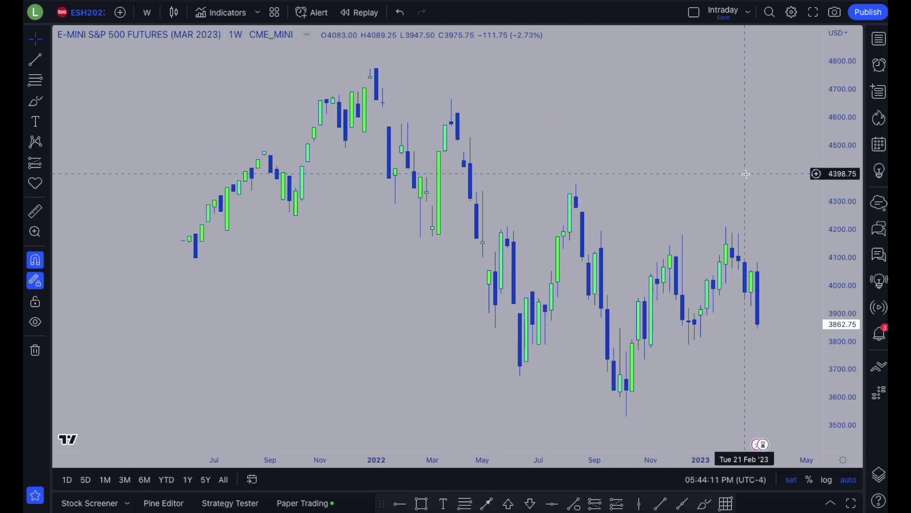
left_click_drag(743, 175, 647, 141)
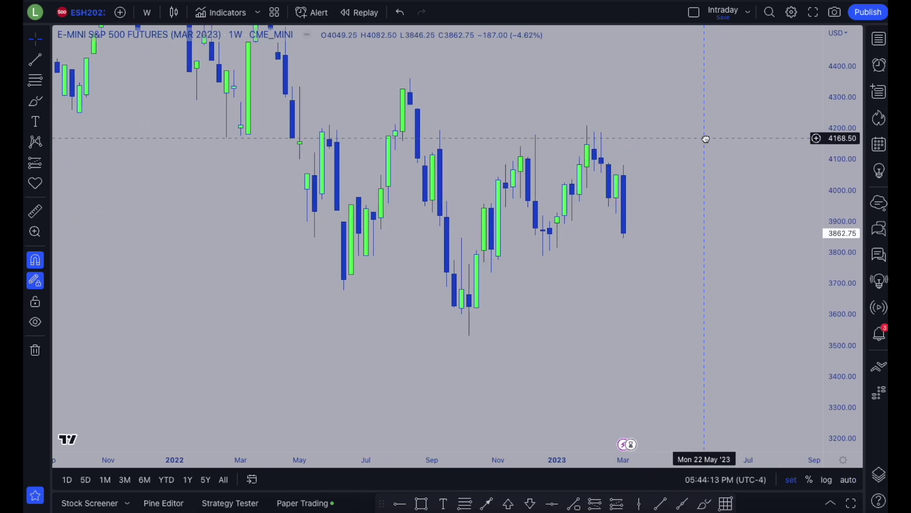
left_click_drag(704, 160, 702, 172)
left_click(402, 504)
left_click(536, 278)
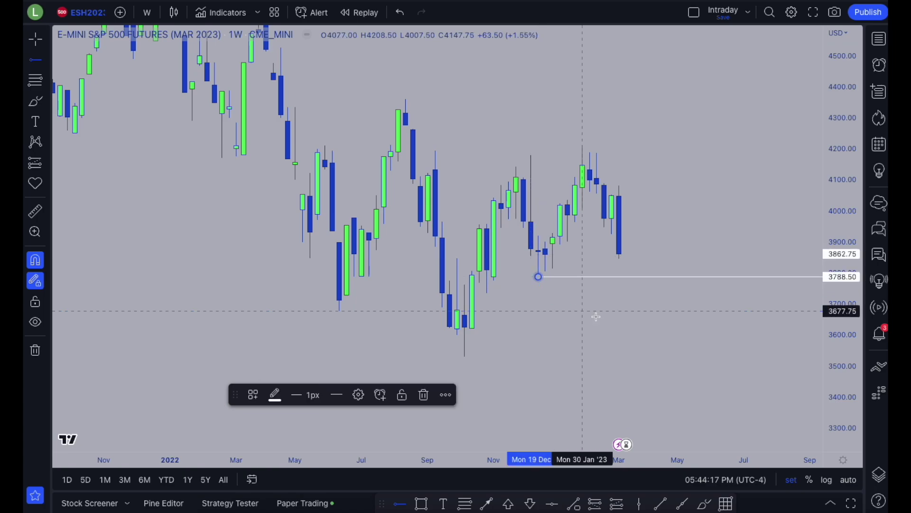
right_click(579, 277)
mouse_move(633, 314)
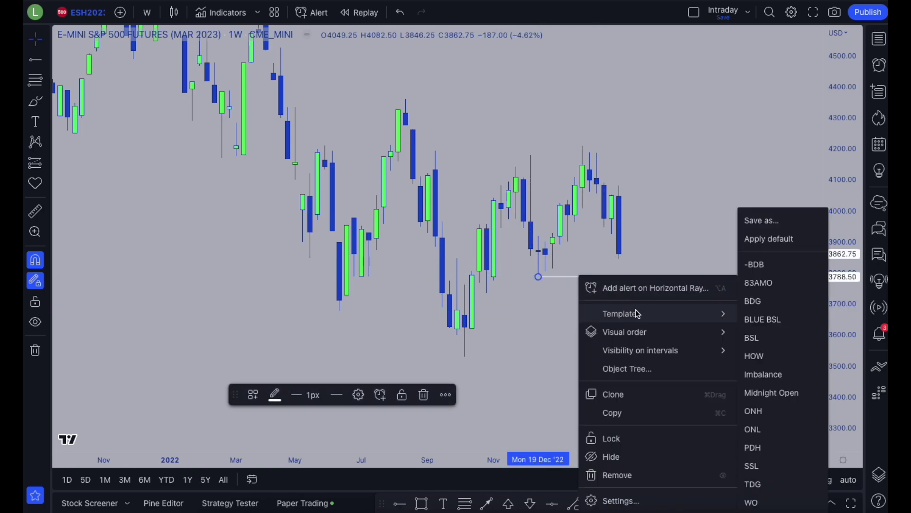
left_click(754, 465)
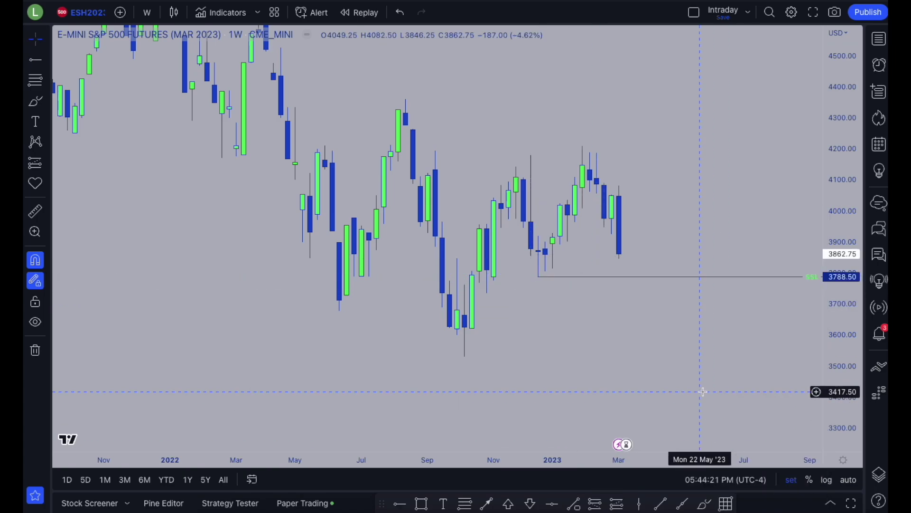
Add a horizontal ray at 4208.50 styled as BSL, then paste the economic calendar image.
left_click(407, 505)
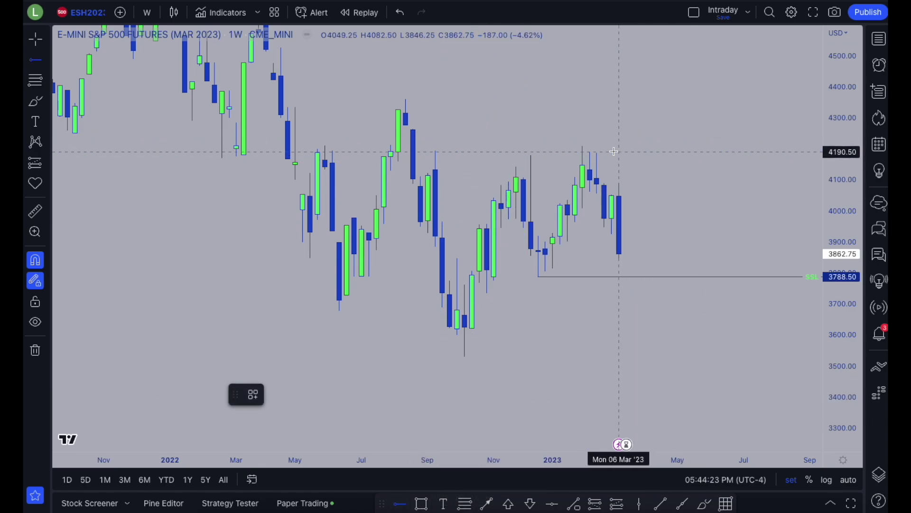
left_click(583, 143)
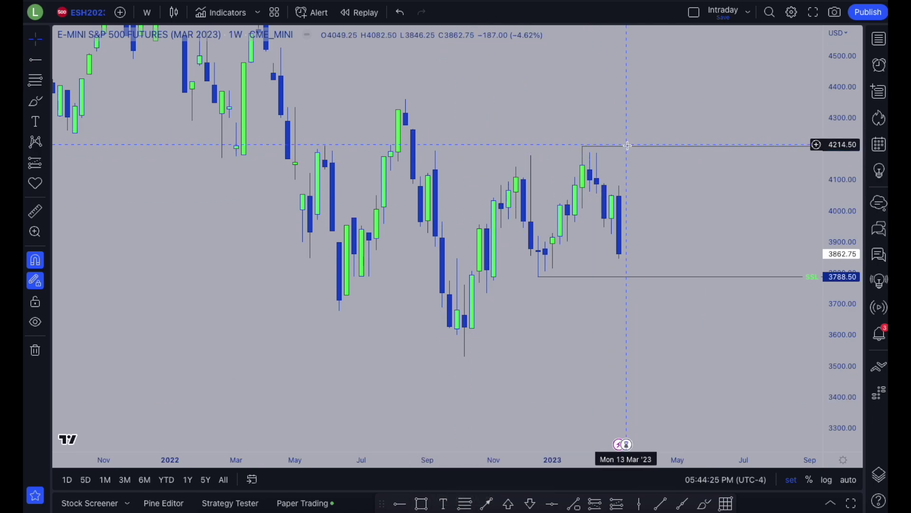
right_click(627, 146)
mouse_move(731, 202)
mouse_move(733, 186)
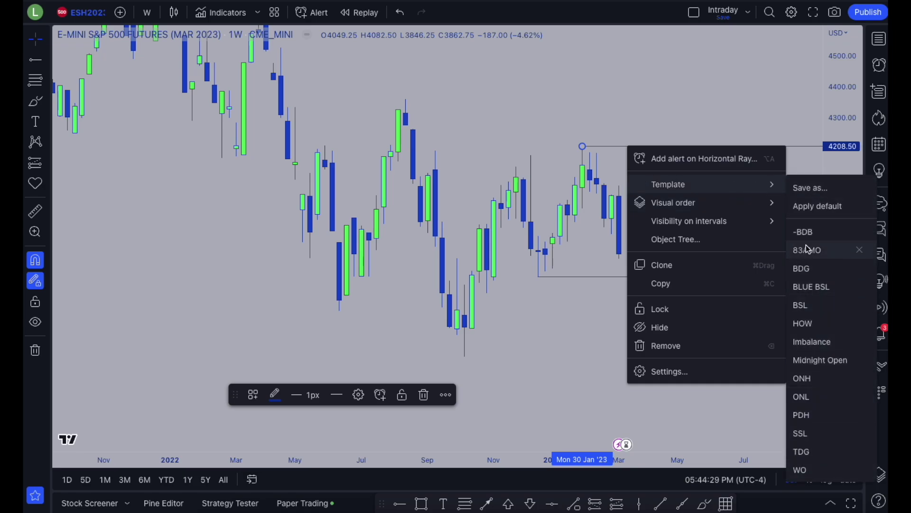
left_click(819, 304)
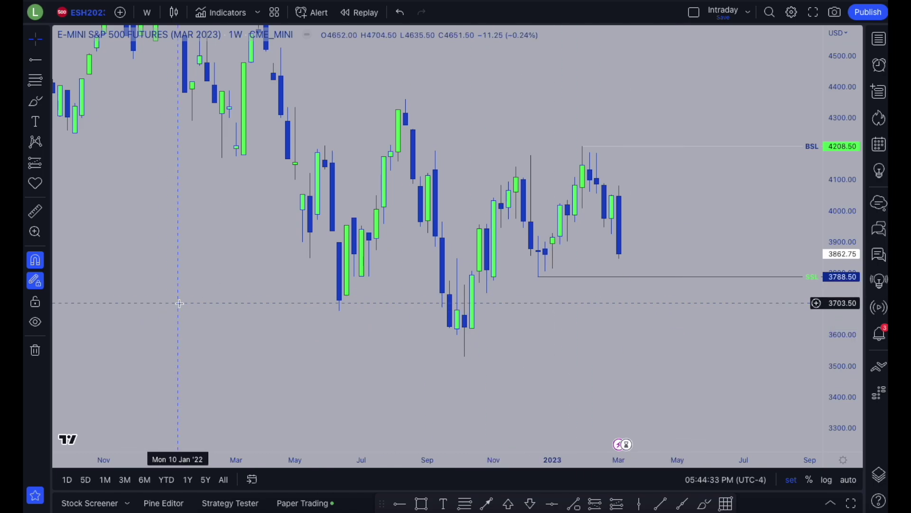
key("ctrl+v")
Move the Mar 13–17 calendar image to the lower left and enlarge it.
left_click_drag(418, 252, 129, 295)
left_click_drag(227, 336, 349, 422)
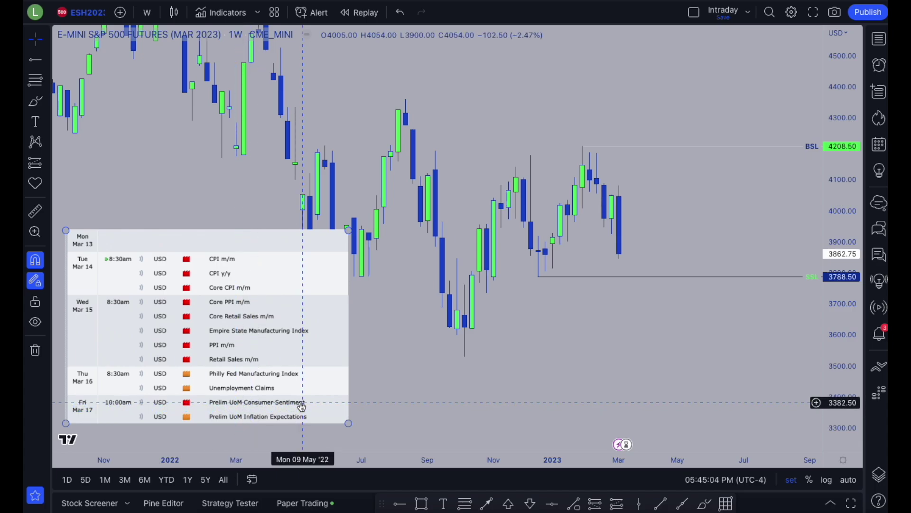
left_click(535, 370)
Pan the candles left and stretch the price scale so they sit beside the image.
left_click_drag(716, 357, 657, 368)
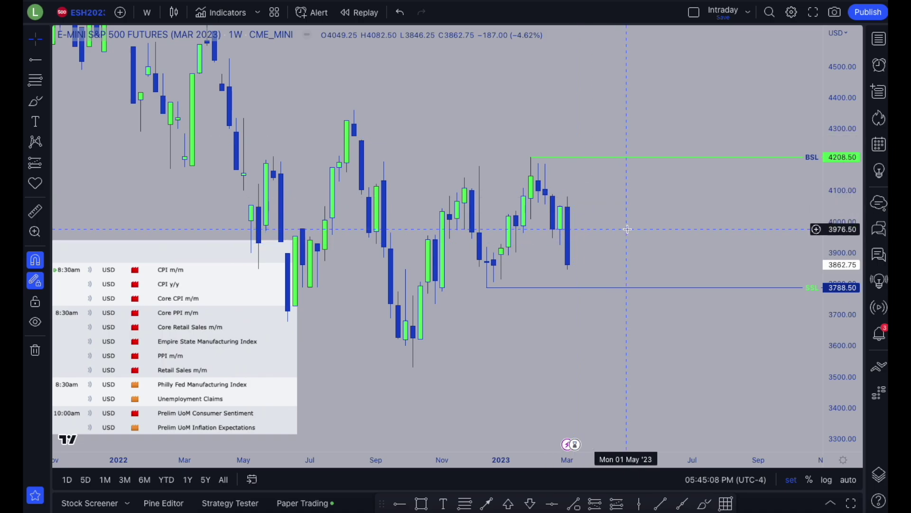
left_click_drag(847, 338, 848, 332)
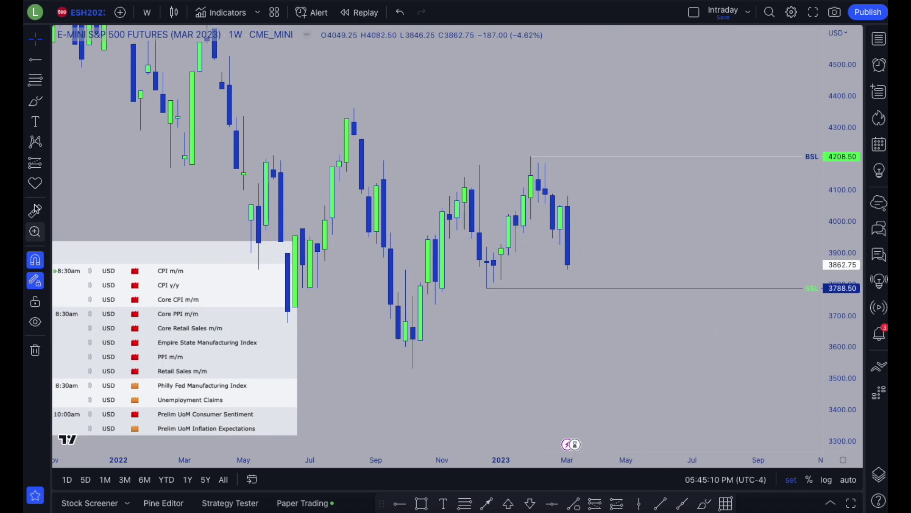
left_click_drag(644, 363, 627, 359)
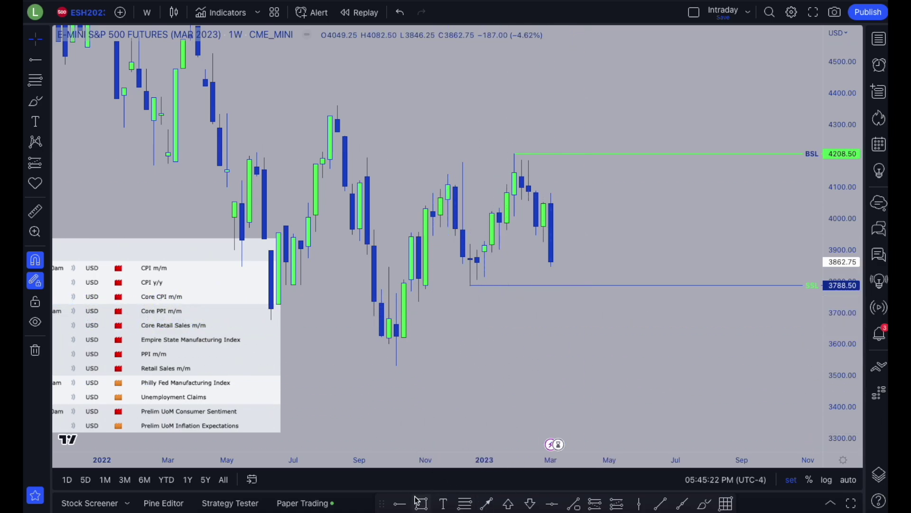
Draw a horizontal ray at 3735.00 and apply the SSL template to it.
left_click(418, 308)
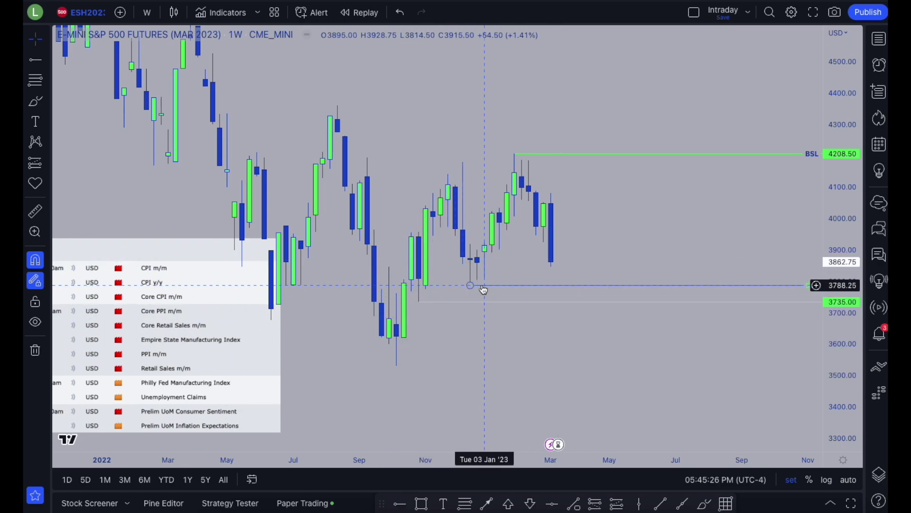
right_click(516, 304)
mouse_move(590, 319)
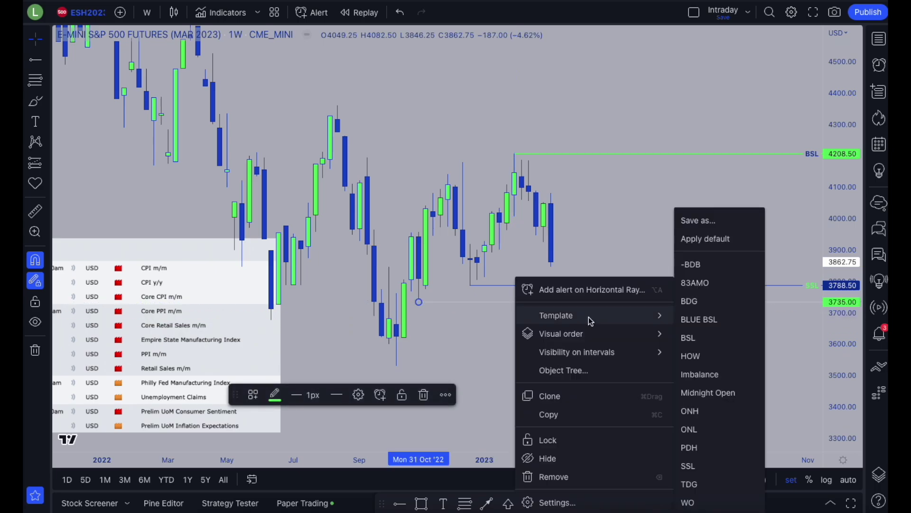
left_click(702, 466)
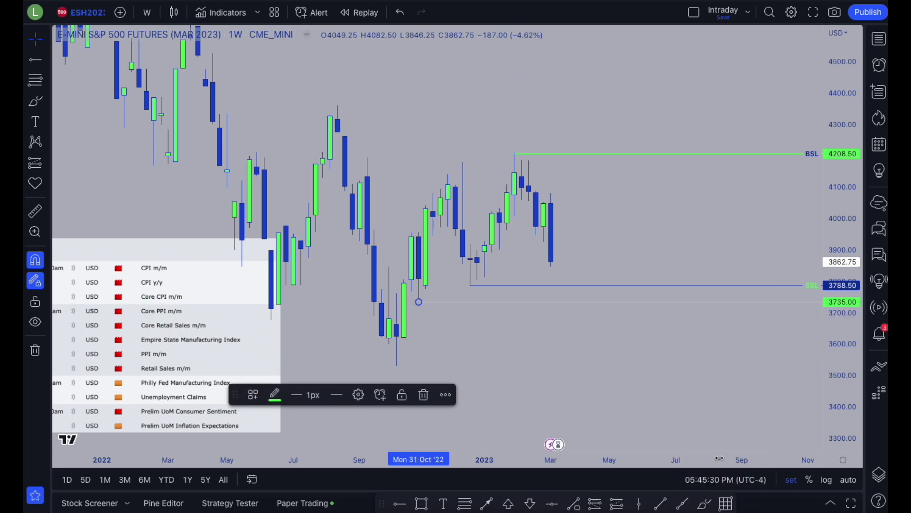
left_click(774, 324)
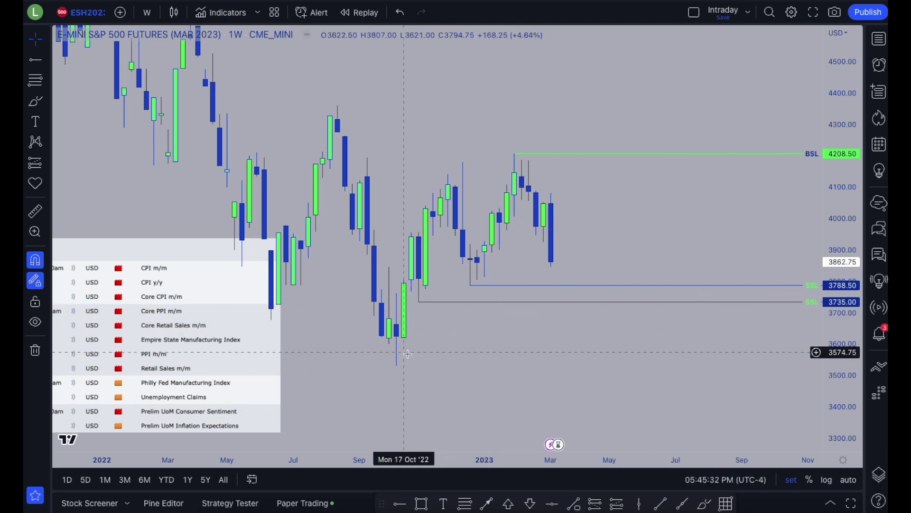
left_click_drag(403, 350, 492, 358)
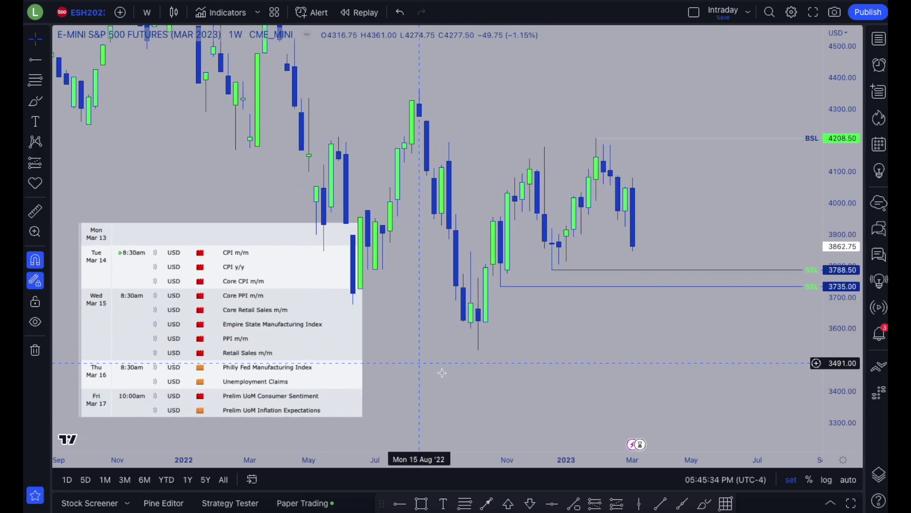
left_click_drag(696, 384, 570, 383)
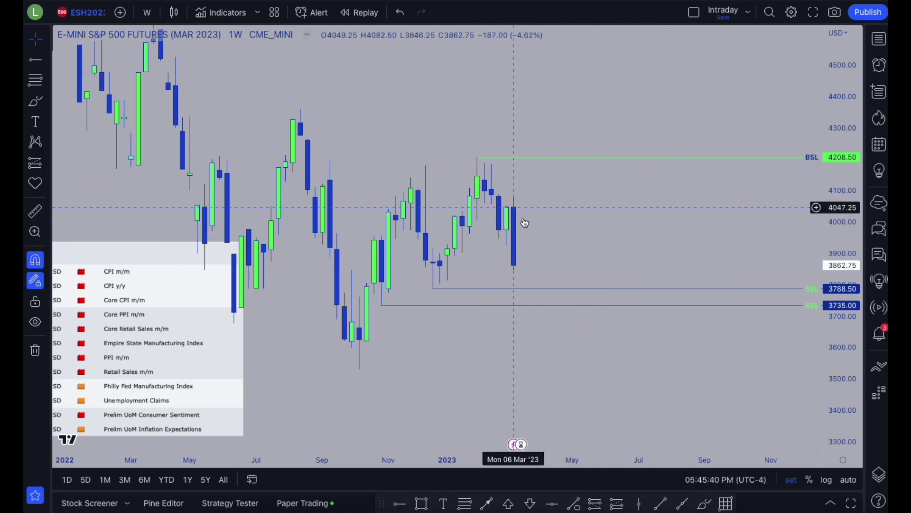
Switch the chart to daily candles and pan to the early-March bars.
left_click(150, 15)
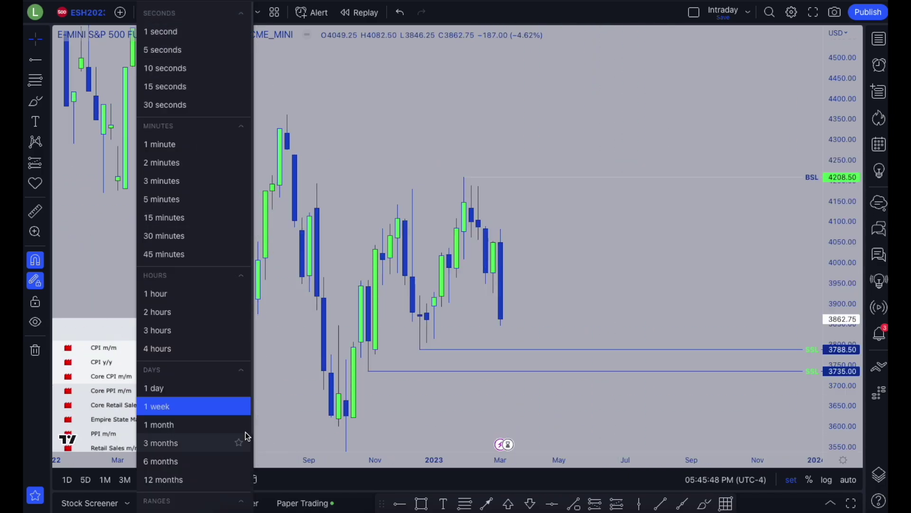
left_click(200, 394)
left_click_drag(612, 303, 681, 264)
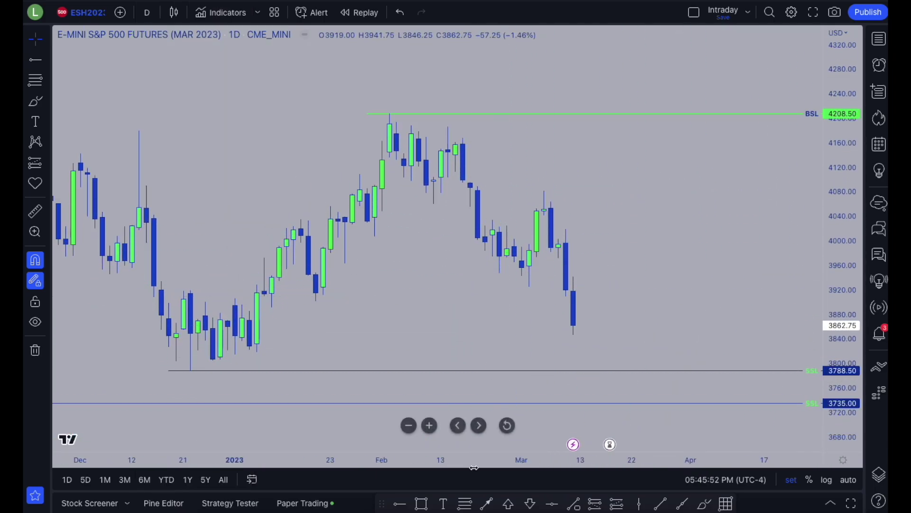
left_click(456, 424)
Box the gap just below 3971.50, extend it right, and apply the -FVG template.
left_click(420, 502)
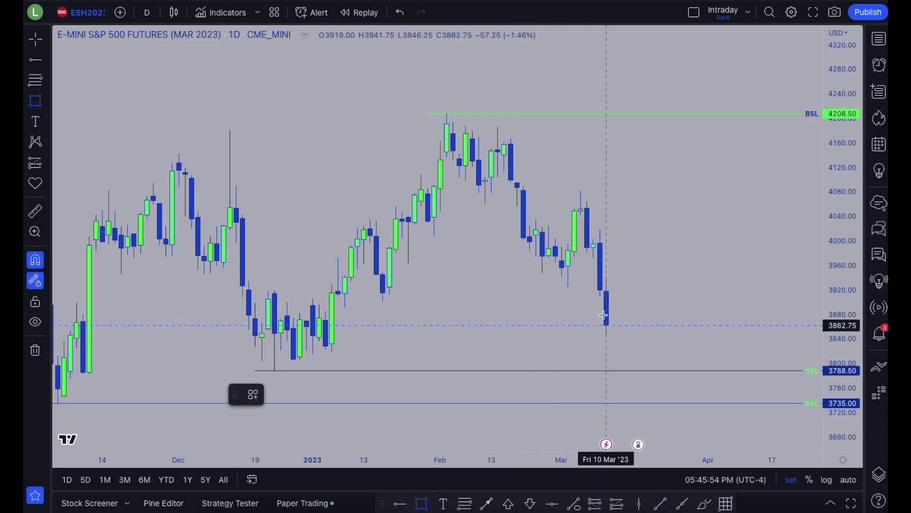
left_click(593, 258)
left_click(608, 271)
left_click_drag(608, 268, 658, 269)
right_click(658, 269)
mouse_move(720, 283)
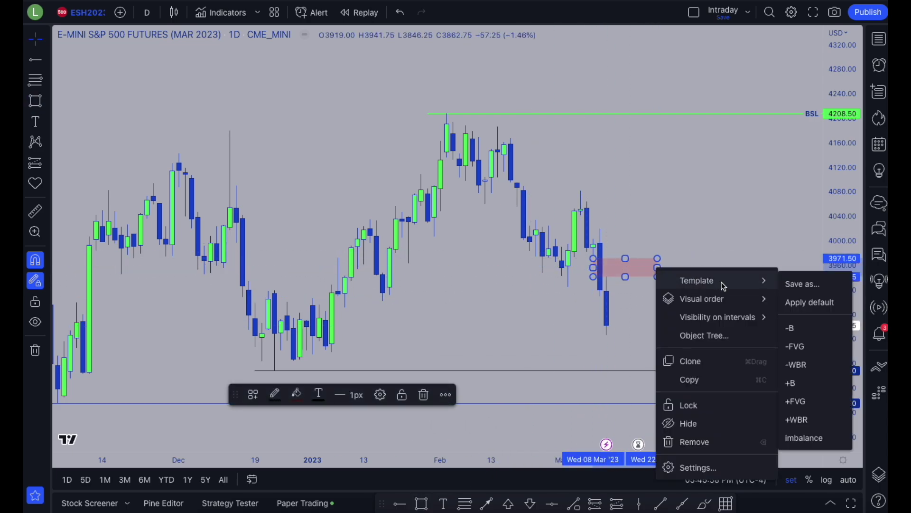
left_click(808, 347)
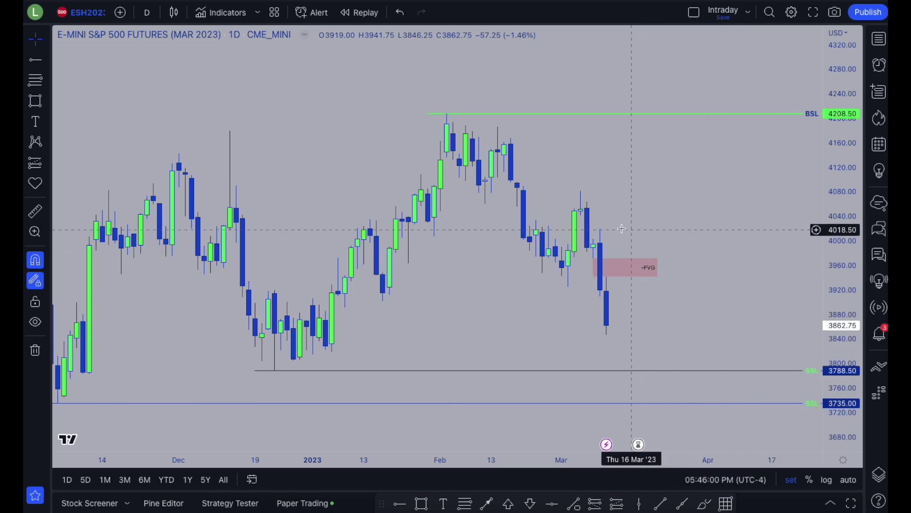
Box the early-March gap near 4003–4041 and apply the -FVG template.
left_click(424, 504)
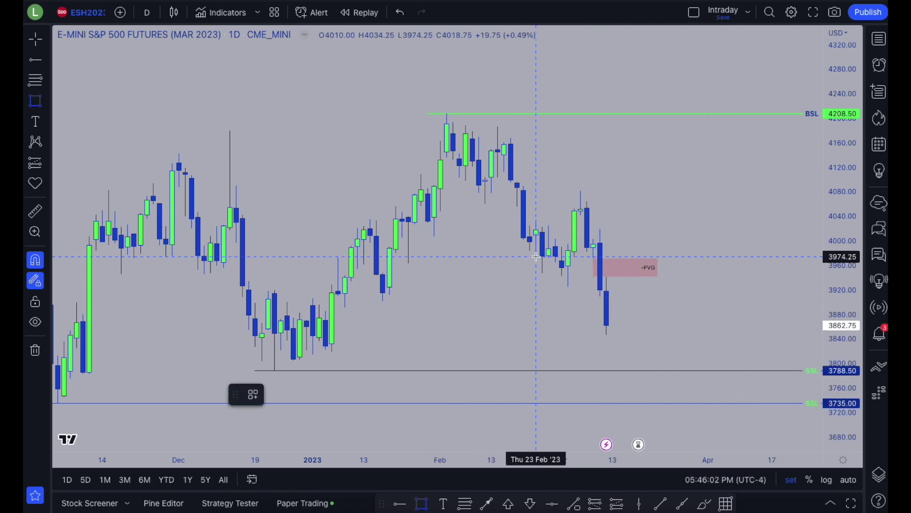
mouse_move(580, 216)
left_mouse_down()
mouse_move(592, 239)
mouse_move(645, 227)
left_mouse_up()
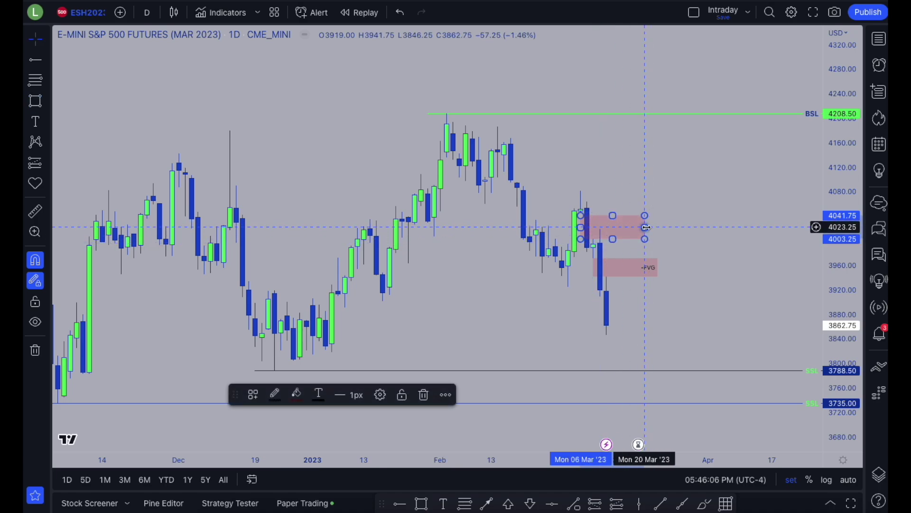
right_click(644, 227)
mouse_move(706, 238)
left_click(791, 306)
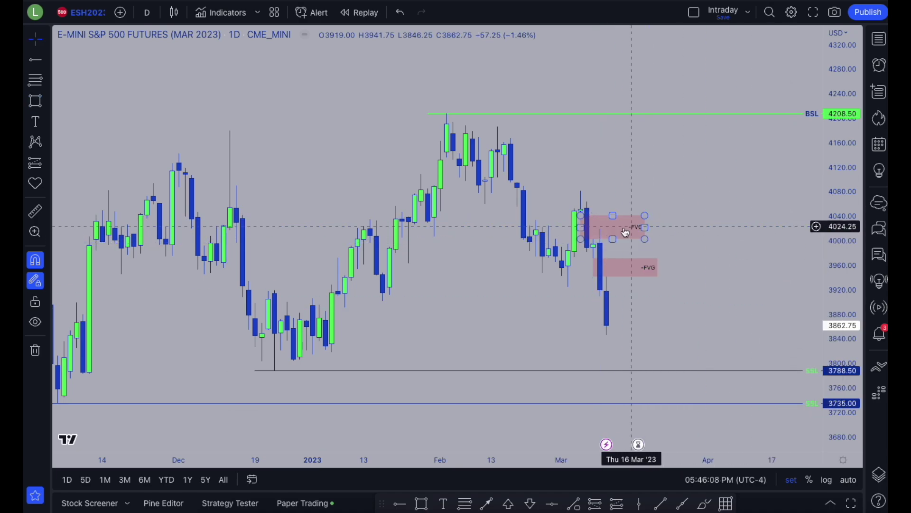
left_click(677, 183)
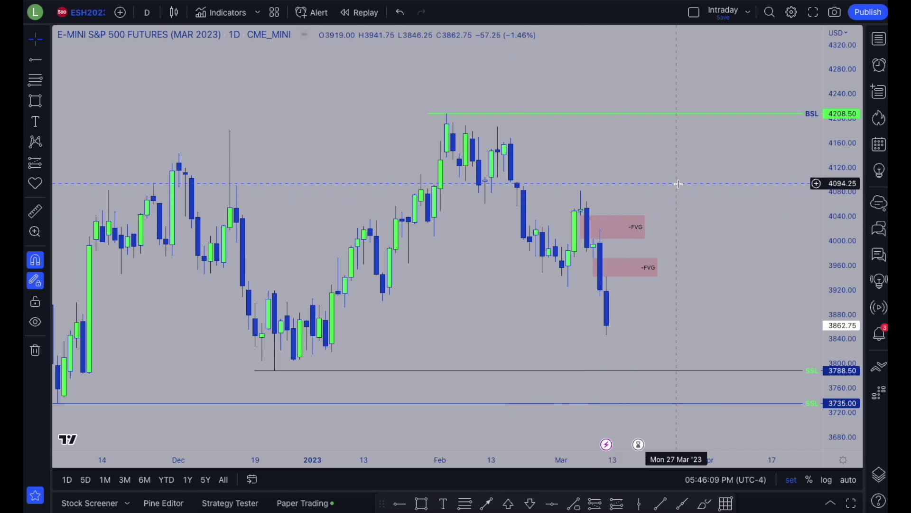
left_click(439, 504)
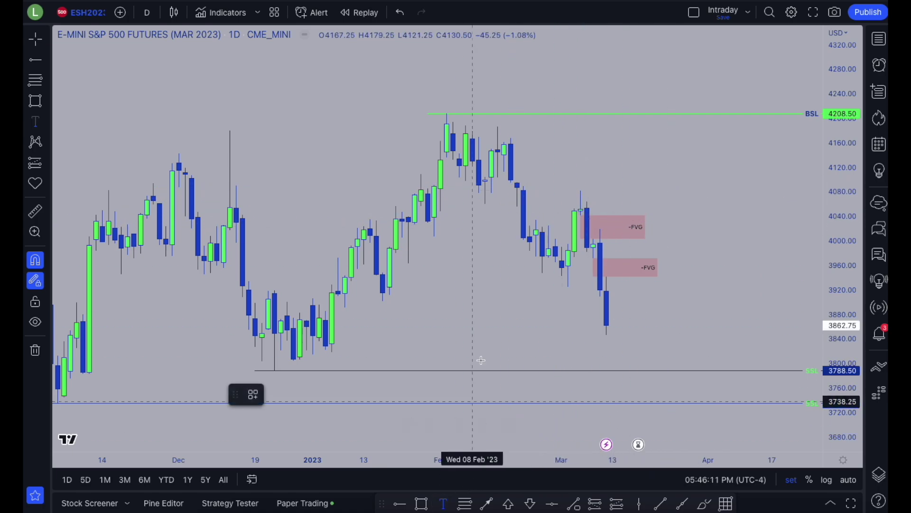
left_click(506, 173)
left_click(541, 81)
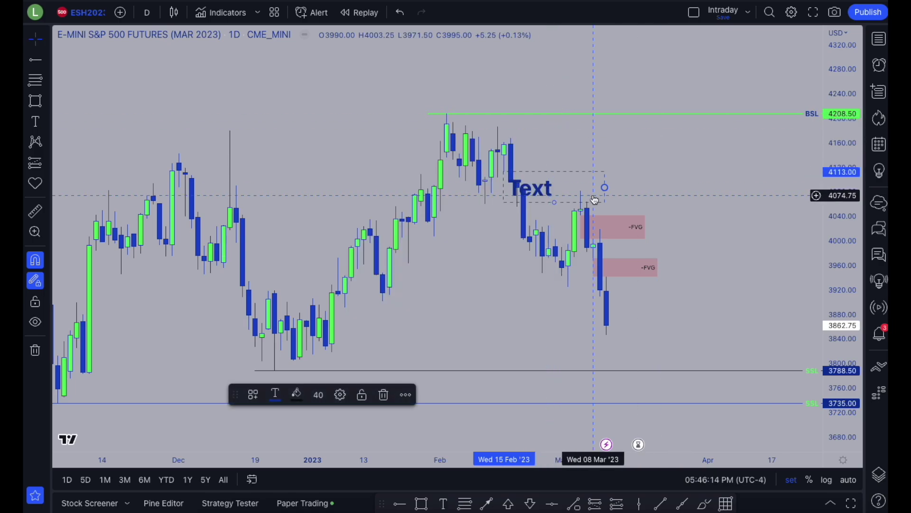
key("Delete")
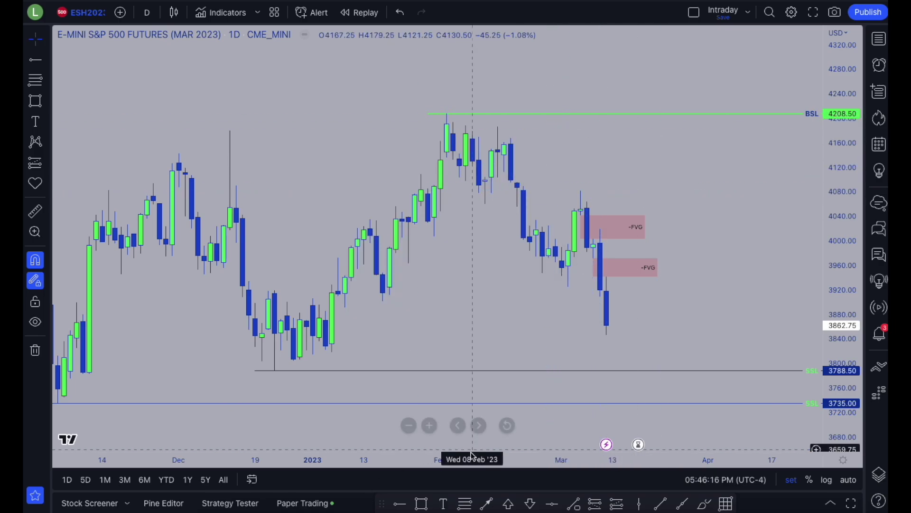
left_click(422, 503)
mouse_move(504, 172)
left_mouse_down()
mouse_move(522, 185)
mouse_move(587, 180)
left_mouse_up()
Style the mid-February 4090–4113 box as -FVG and stretch it right to match the others.
right_click(587, 181)
mouse_move(631, 190)
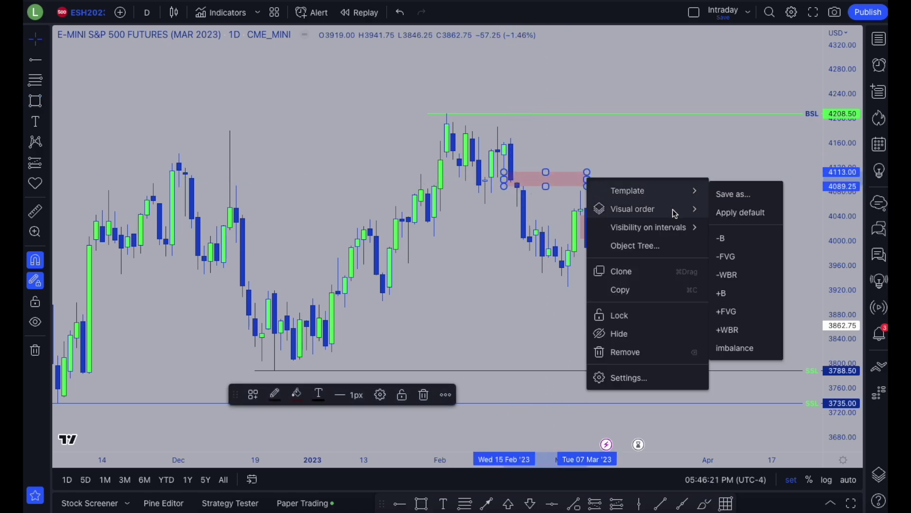
left_click(727, 257)
left_click_drag(587, 178, 645, 185)
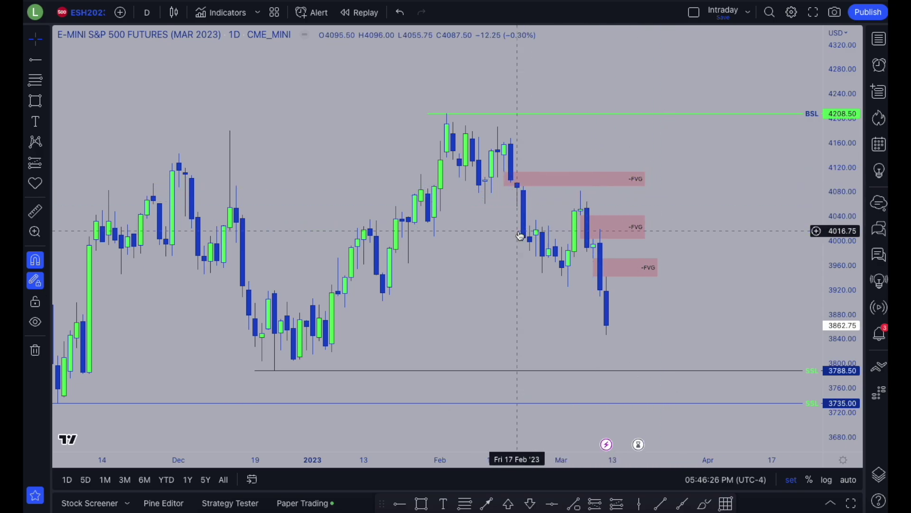
left_click(529, 203)
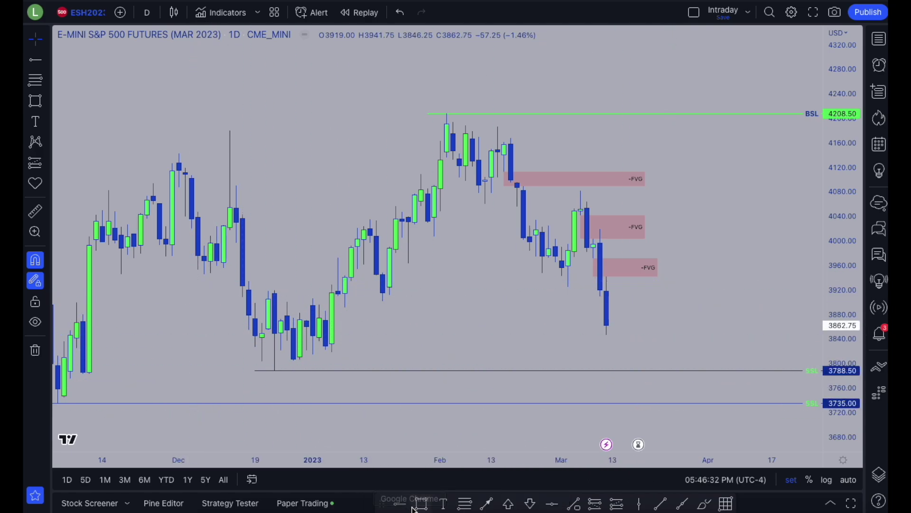
Draw a box over the Dec–Jan consolidation around 3790–3920 and fill it yellow.
mouse_move(230, 290)
left_mouse_down()
mouse_move(281, 350)
mouse_move(351, 370)
left_mouse_up()
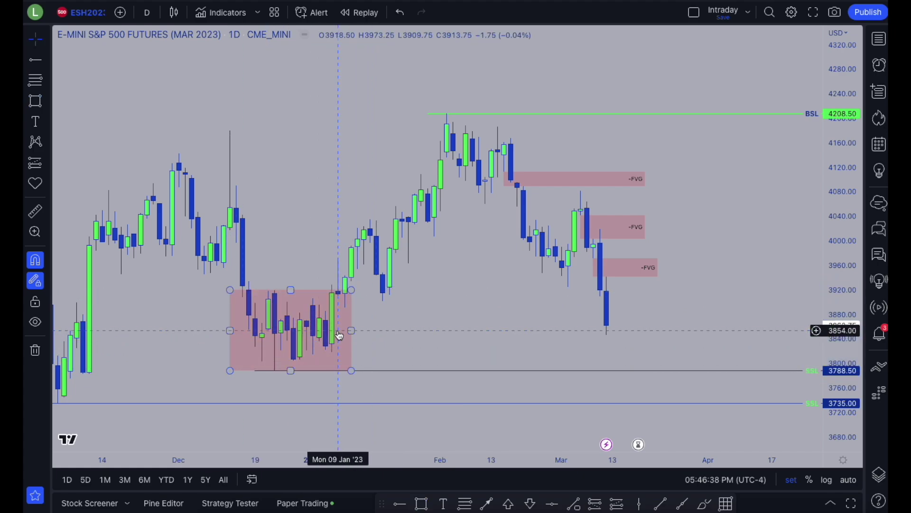
right_click(354, 333)
mouse_move(429, 317)
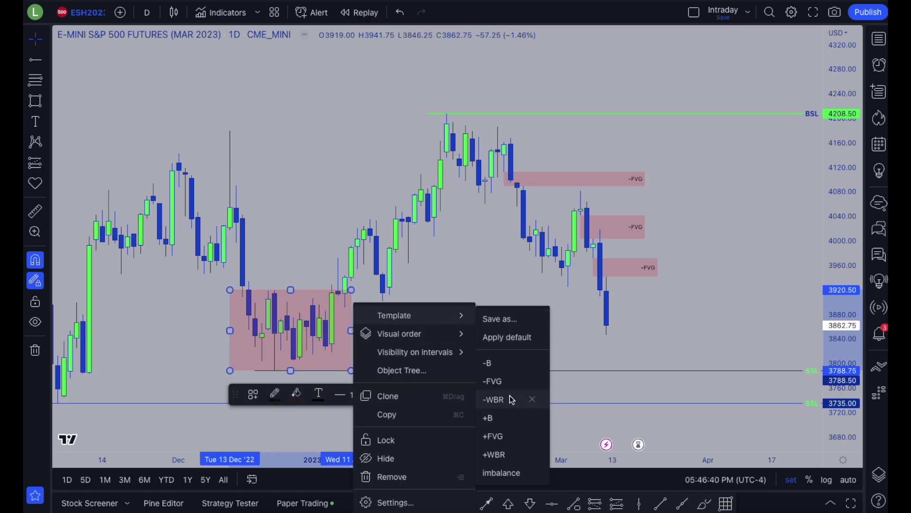
left_click(494, 436)
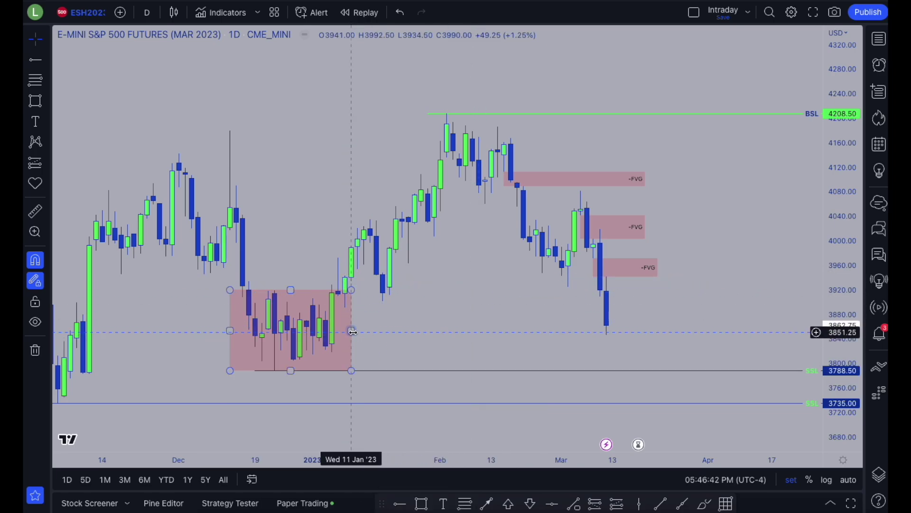
left_click(296, 394)
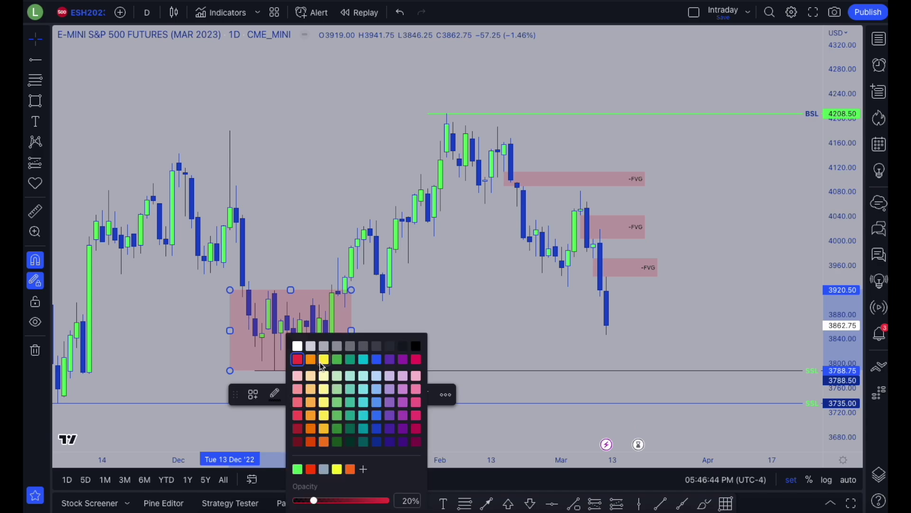
left_click(322, 361)
left_click(213, 393)
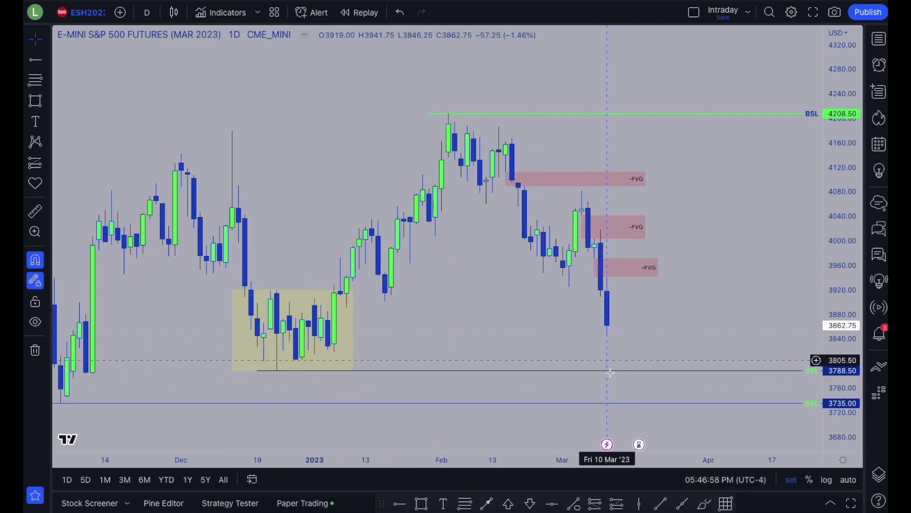
Start a projected path from the latest low up into the lowest -FVG box.
left_click(492, 502)
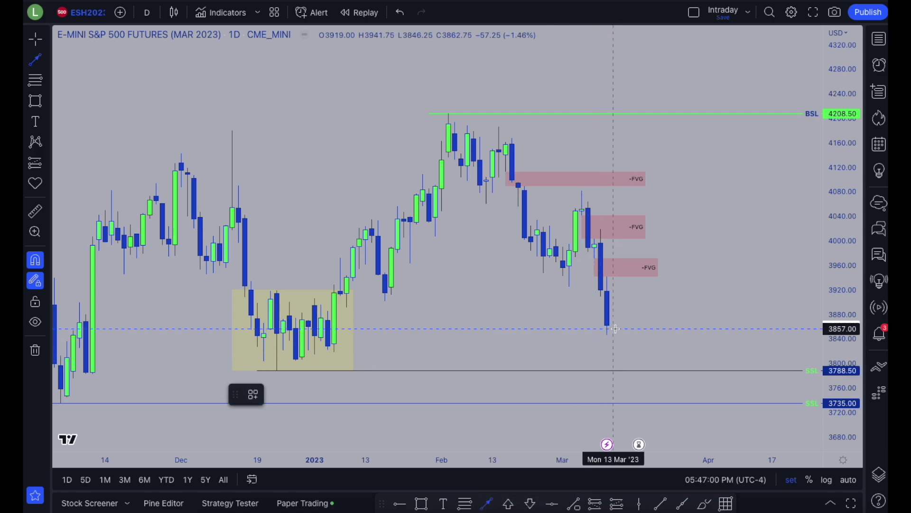
left_click(613, 325)
left_click(625, 271)
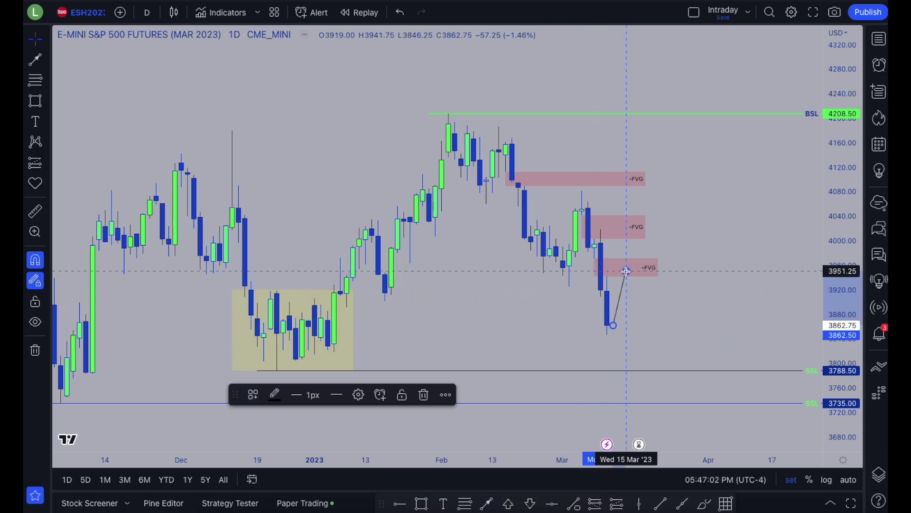
left_click_drag(850, 434, 850, 455)
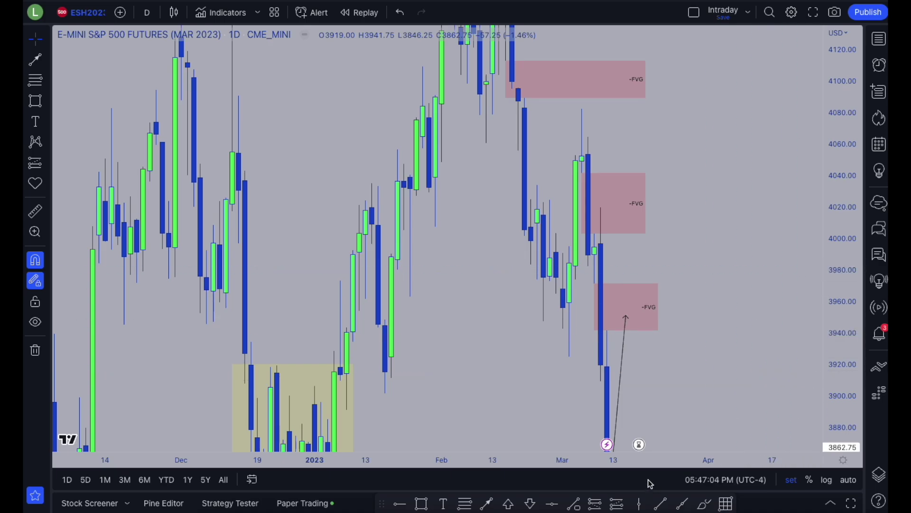
left_click_drag(647, 480, 497, 474)
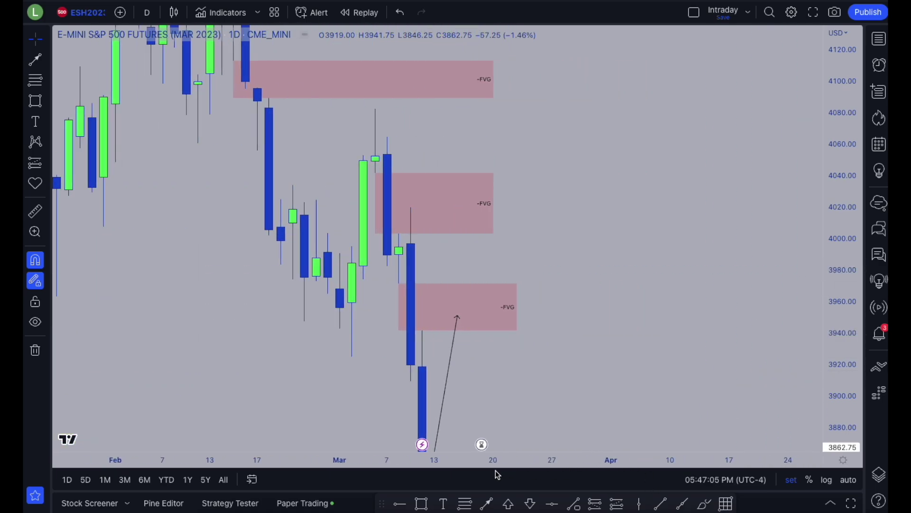
Draw a Fib retracement over the sell-off leg at the lowest -FVG gap.
left_click(725, 504)
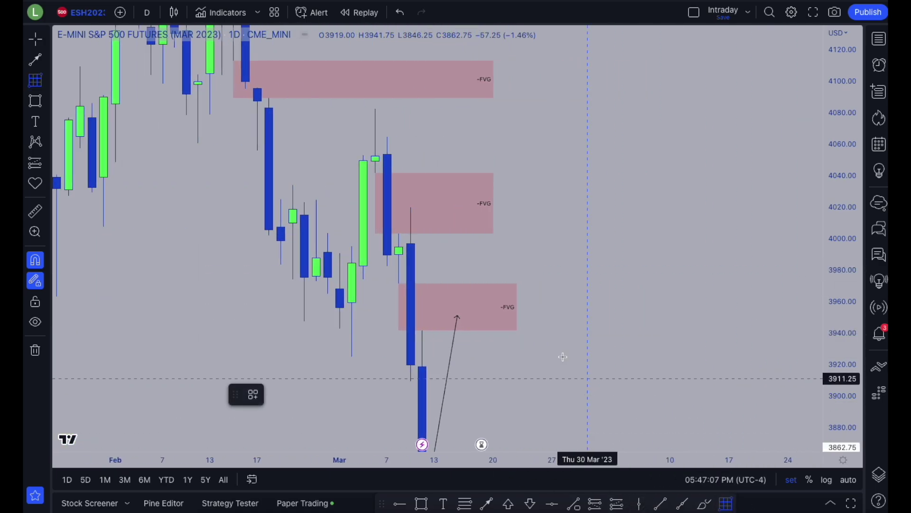
left_click(401, 287)
left_click(422, 329)
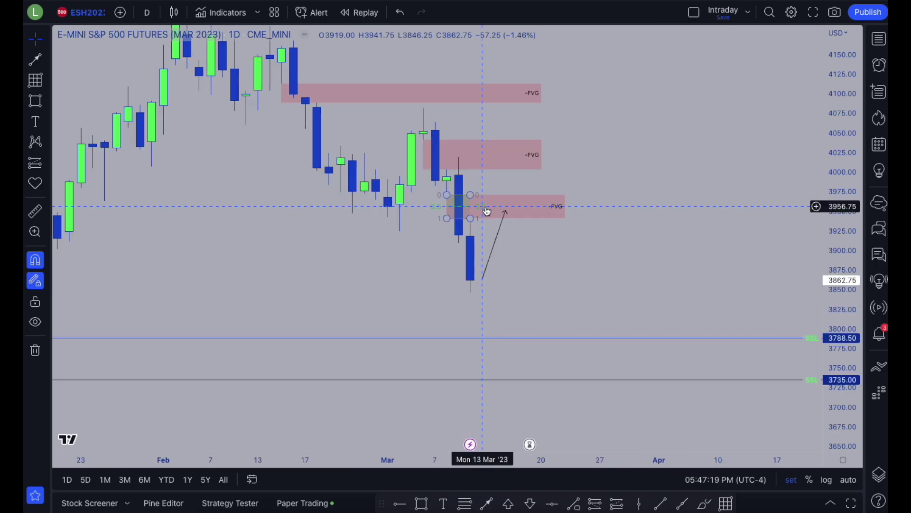
Finish the path peaking inside the -FVG box, ending in an arrowhead below the SSL lines.
left_click(511, 211)
double_click(578, 403)
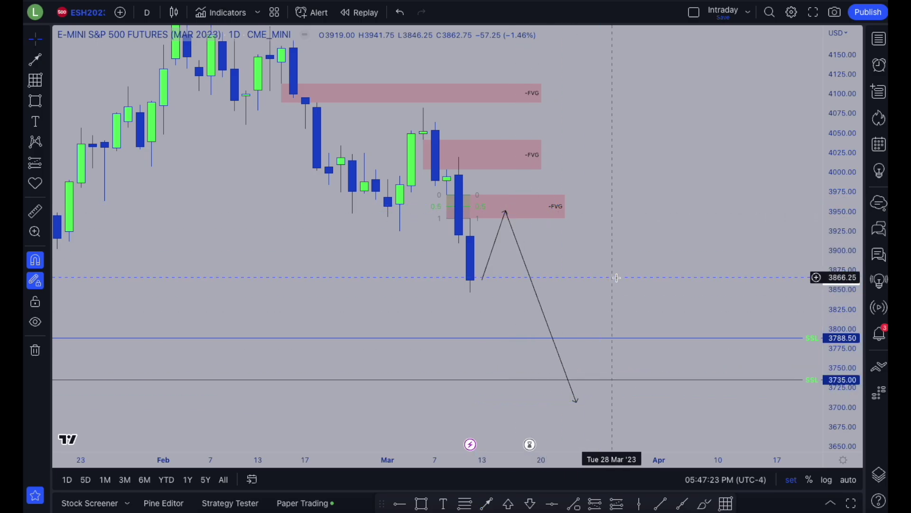
scroll(598, 299, "down", 4)
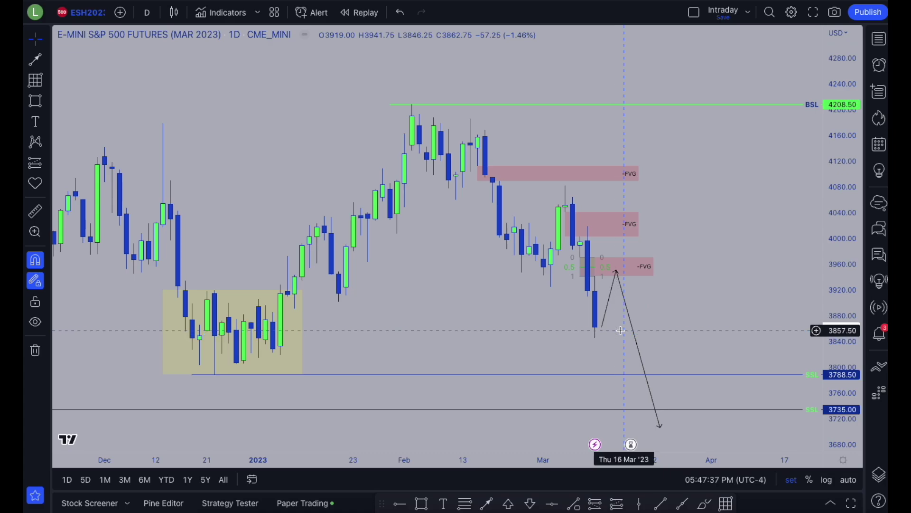
Delete the projected arrow path and the stray line, and cancel an unfinished trend line.
left_click(602, 328)
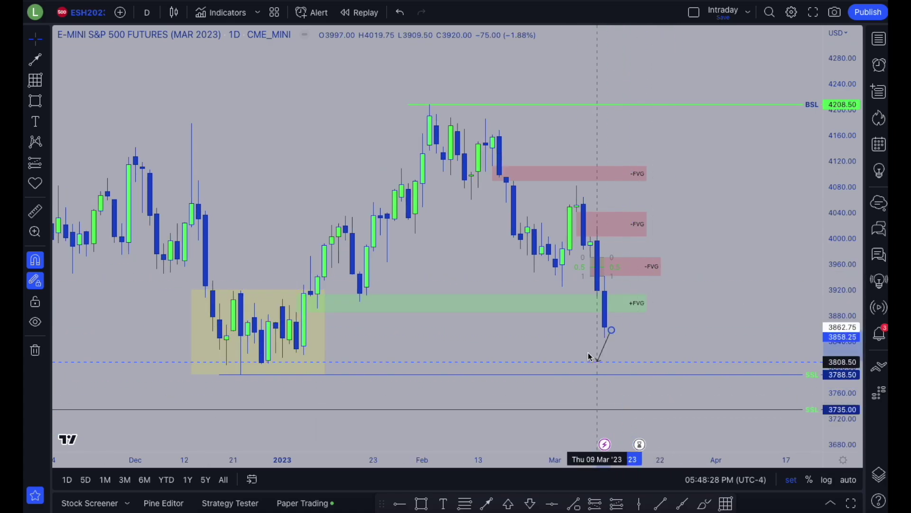
left_click(618, 352)
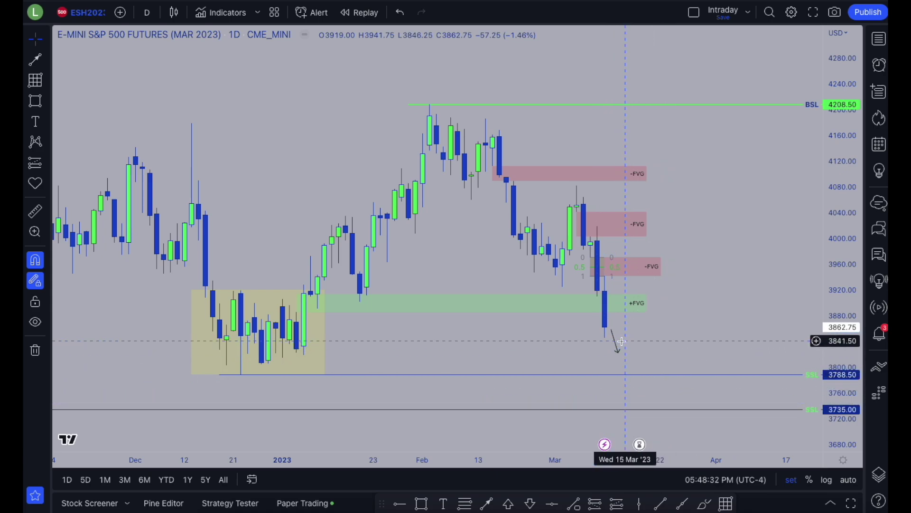
key("Delete")
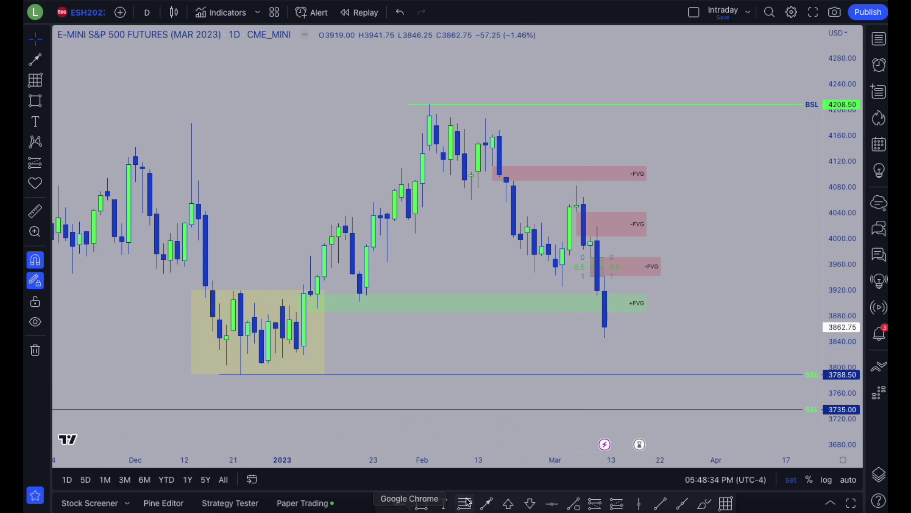
left_click(486, 503)
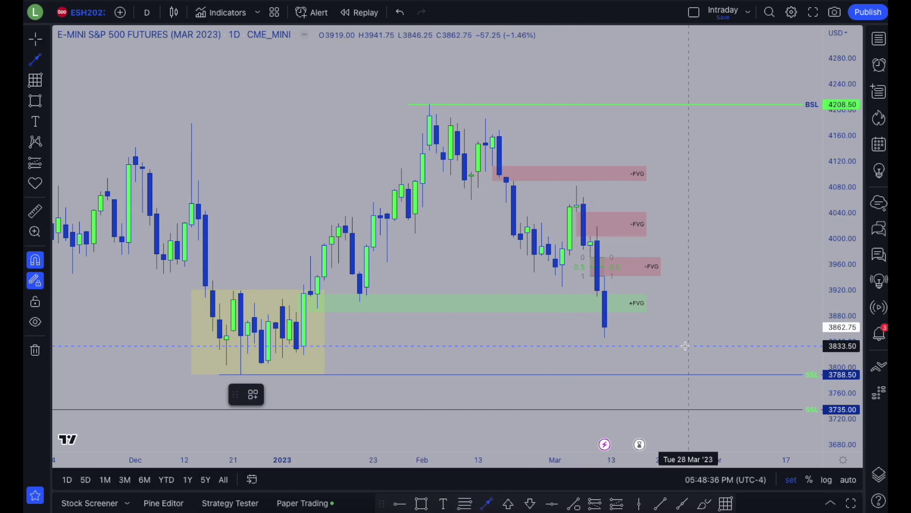
left_click(611, 334)
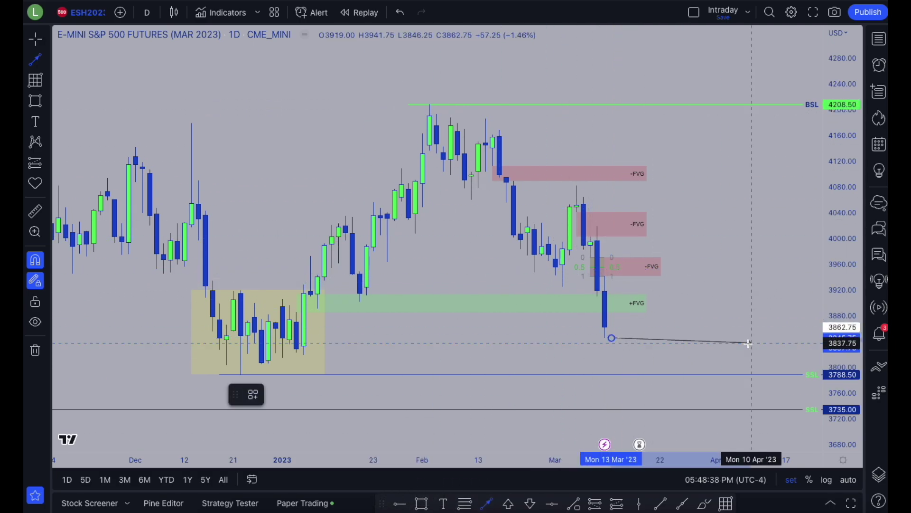
key("Escape")
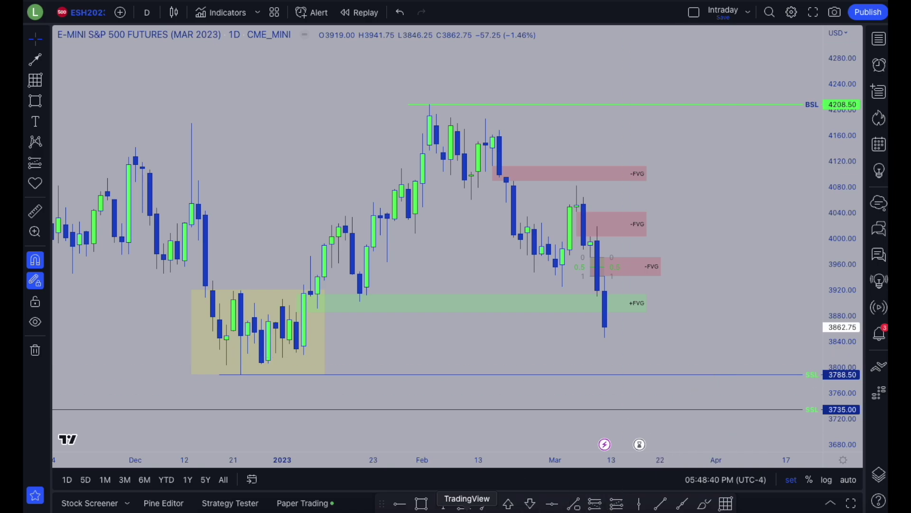
Draw a Fib retracement from the 4082.50 high to the latest low, with 0.5 at 3964.50.
left_click(466, 505)
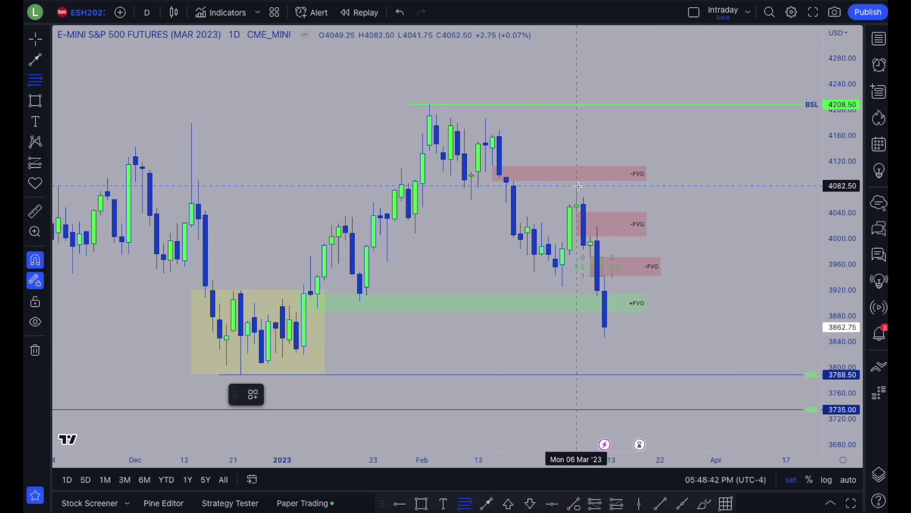
left_click(682, 337)
left_click(726, 309)
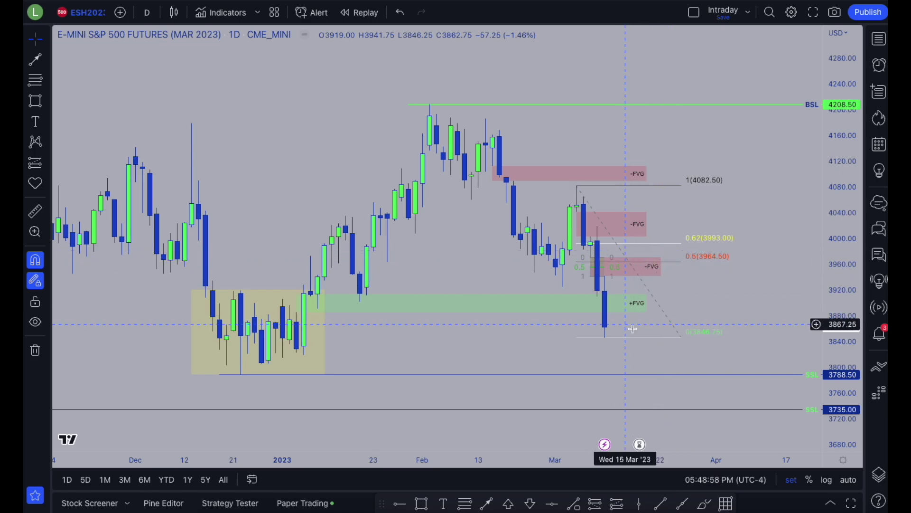
scroll(403, 326, "down", 3)
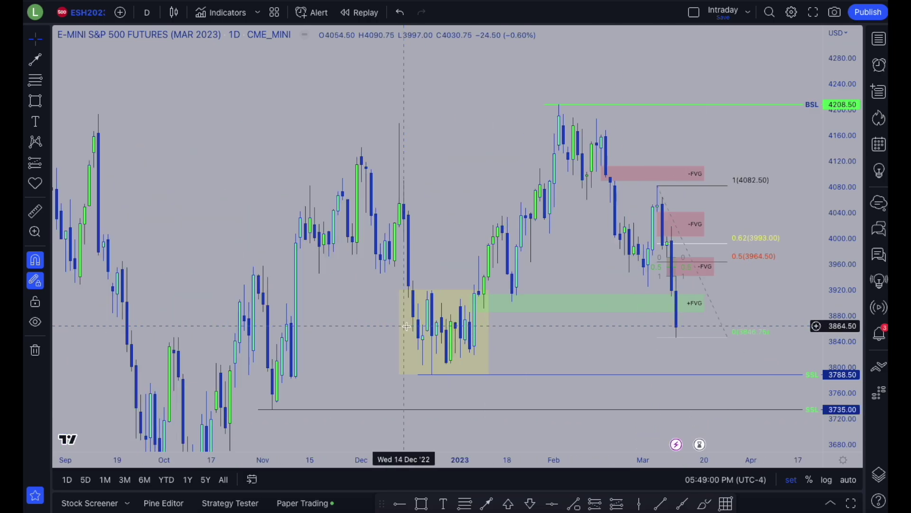
scroll(580, 341, "right", 3)
left_click_drag(527, 247, 610, 289)
left_click_drag(651, 326, 557, 269)
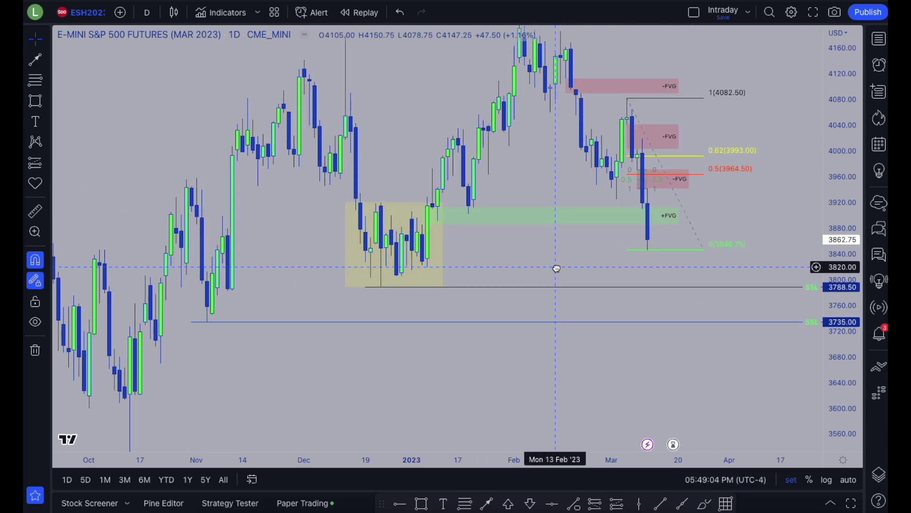
left_click_drag(315, 415, 342, 363)
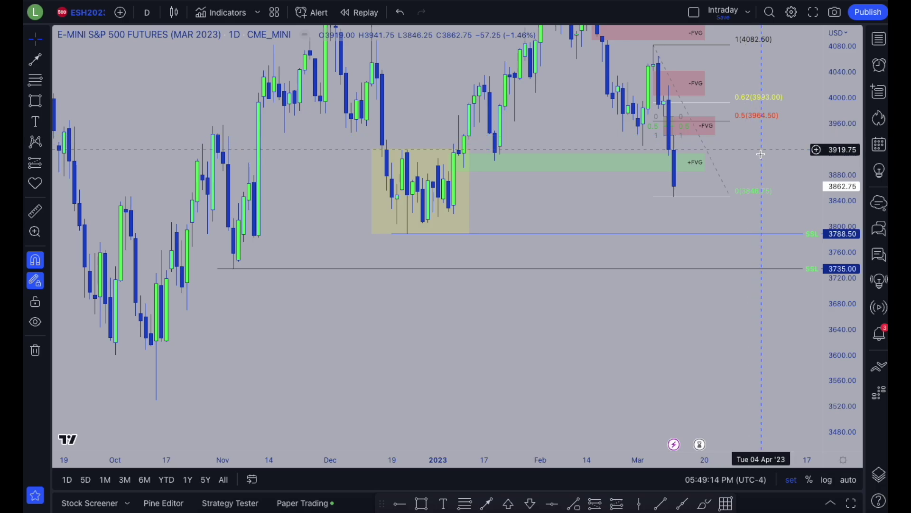
left_click_drag(701, 291, 602, 365)
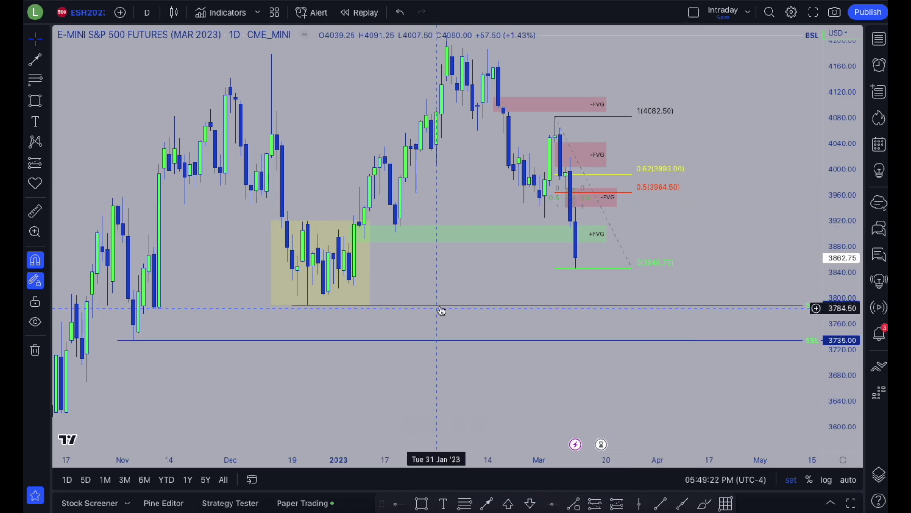
scroll(691, 252, "up", 4)
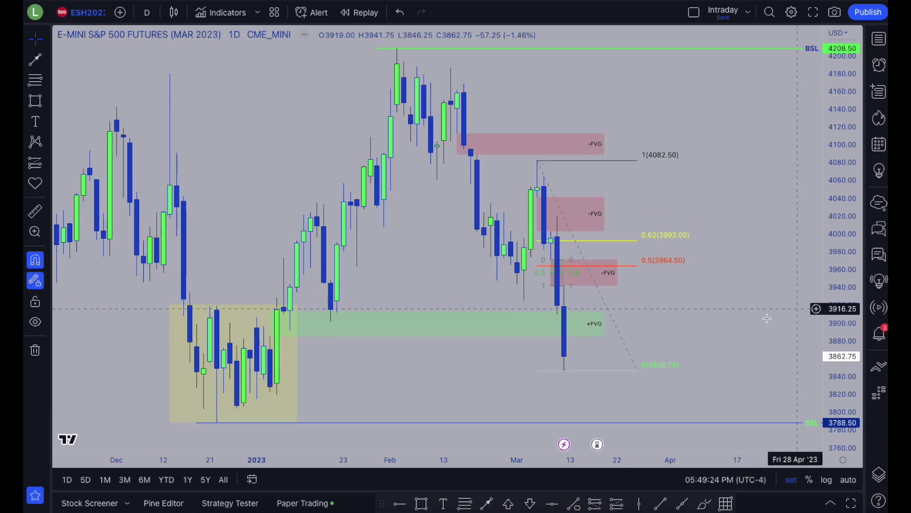
left_click_drag(790, 311, 759, 208)
Draw a path from the 3846.25 low up to the 0.5 fib level, ending in an arrow below 3788.50 SSL.
left_click(486, 503)
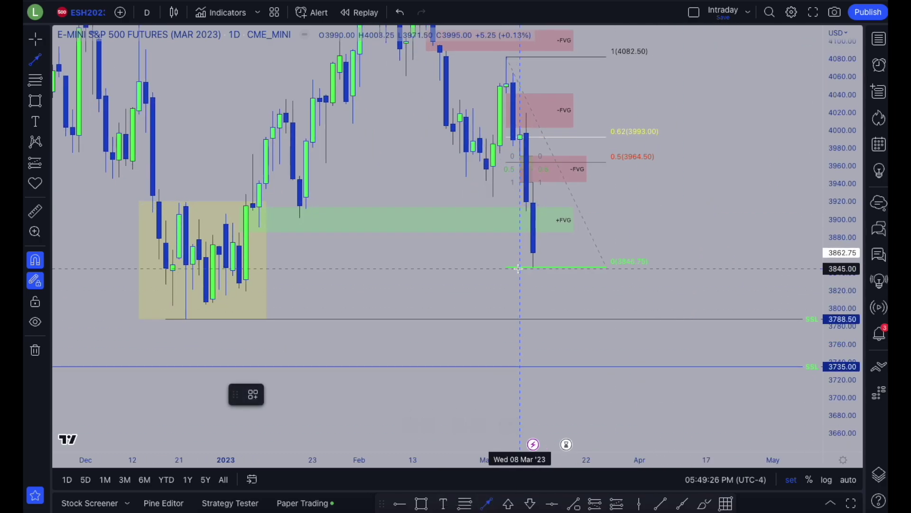
left_click(532, 268)
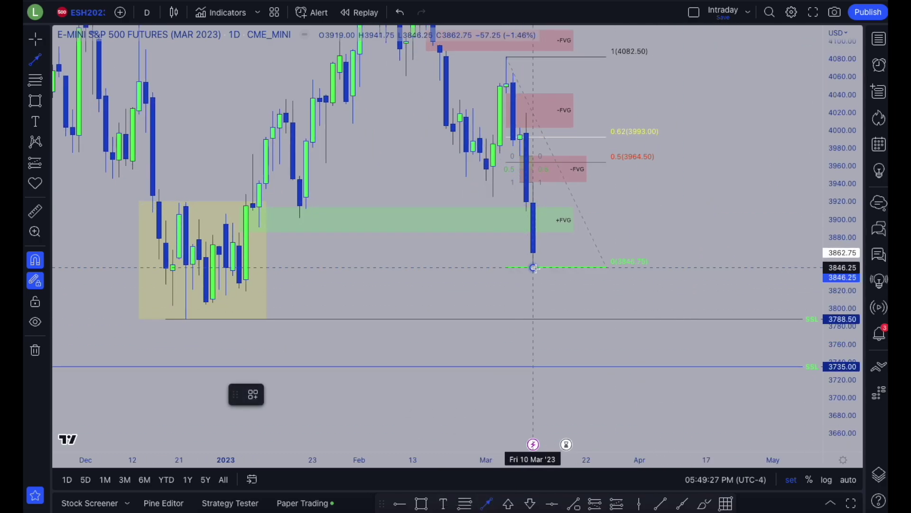
left_click(559, 157)
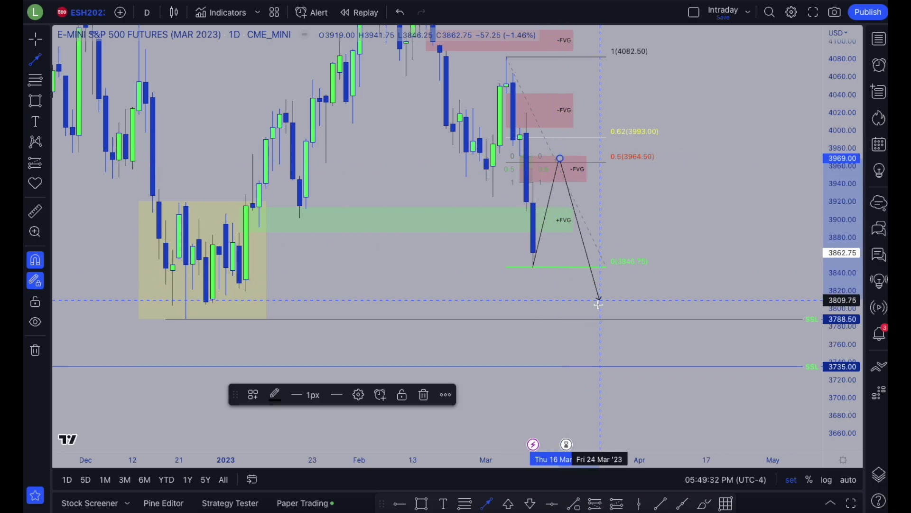
double_click(593, 336)
scroll(710, 260, "up", 3)
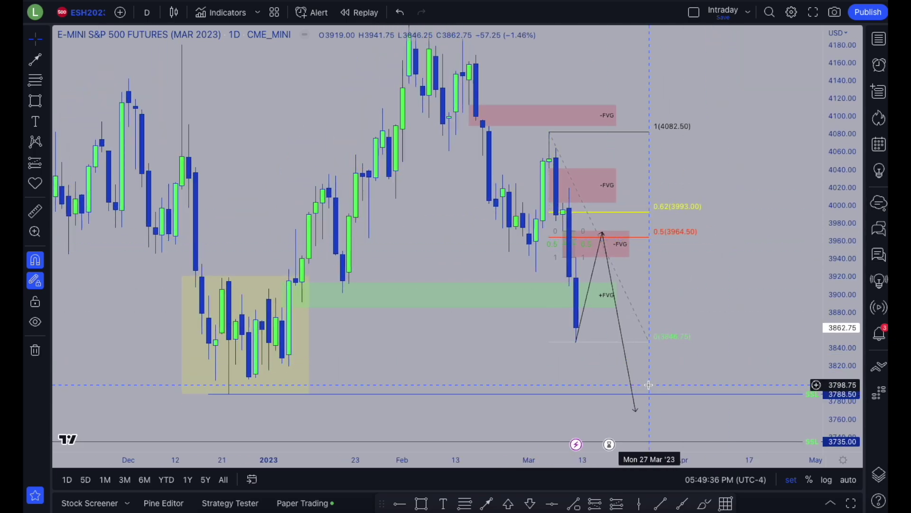
scroll(604, 332, "up", 1)
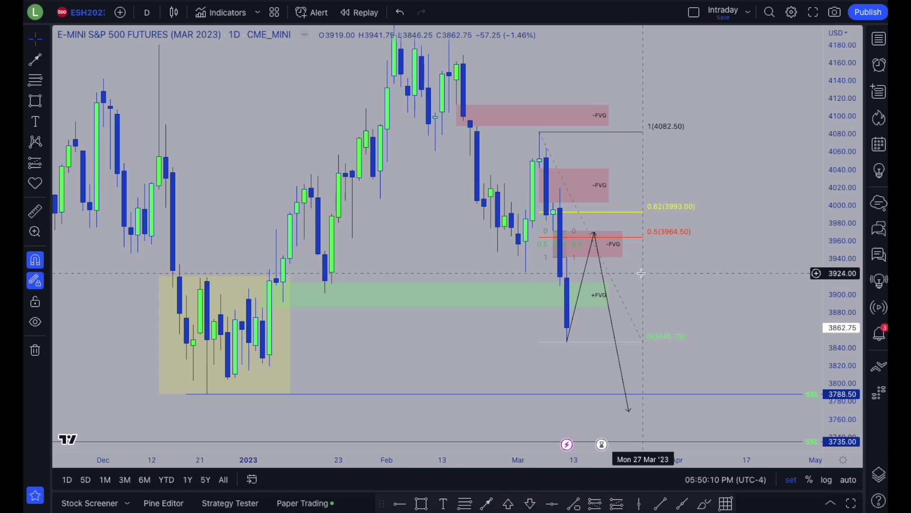
scroll(644, 276, "up", 2)
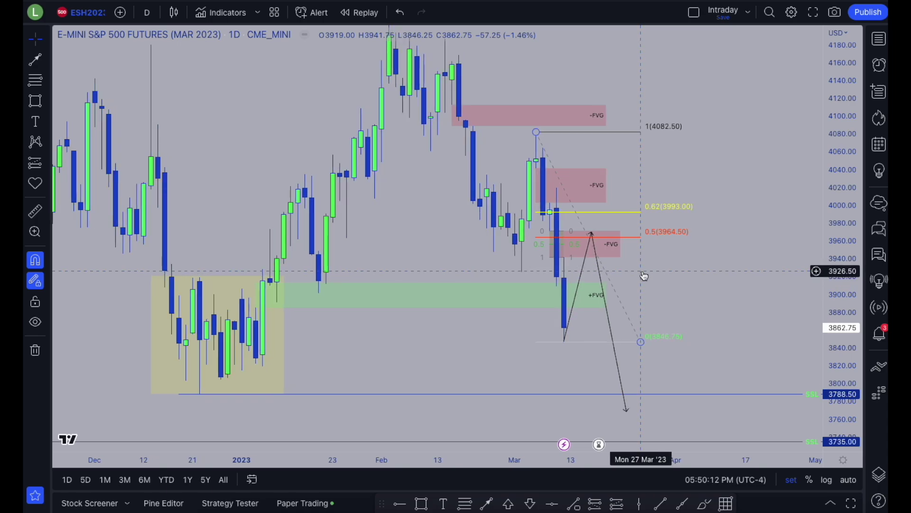